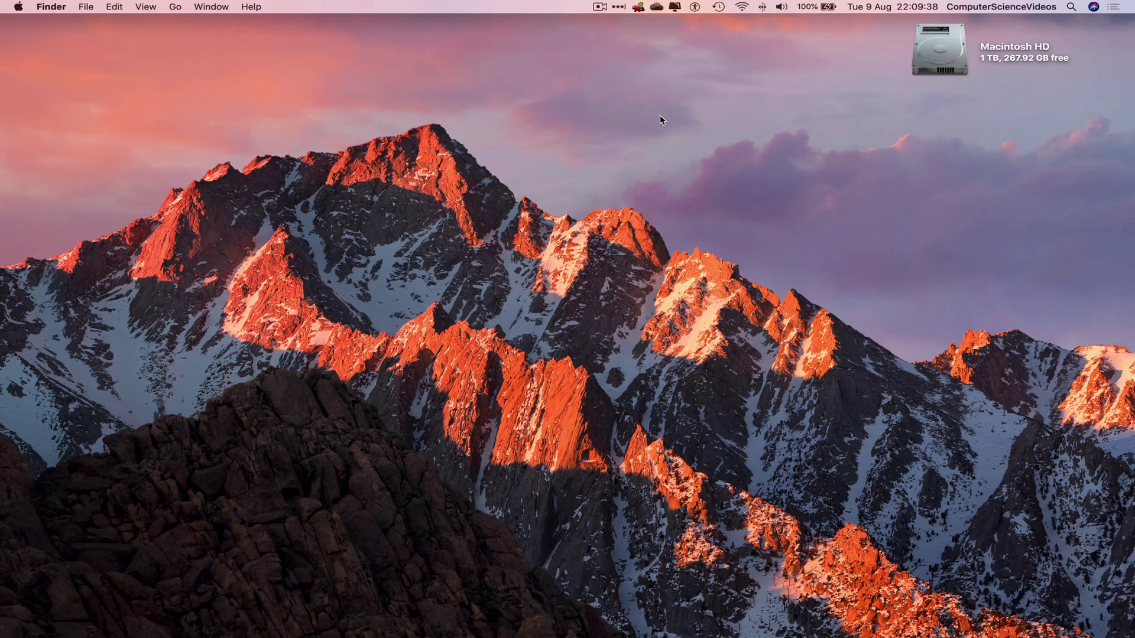
Launch Google Chrome from Launchpad's Web Browsing folder to reach the Microsoft Office home page
{"action": "mouse_move", "coordinate": [370, 636]}
{"action": "left_click", "coordinate": [134, 617]}
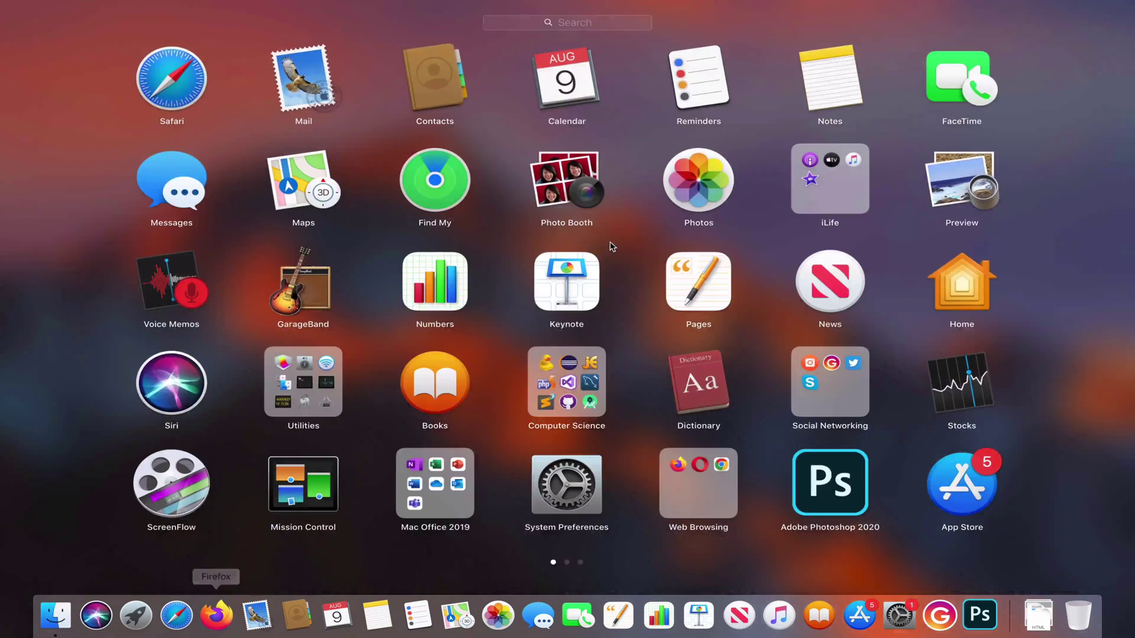
{"action": "left_click", "coordinate": [723, 491]}
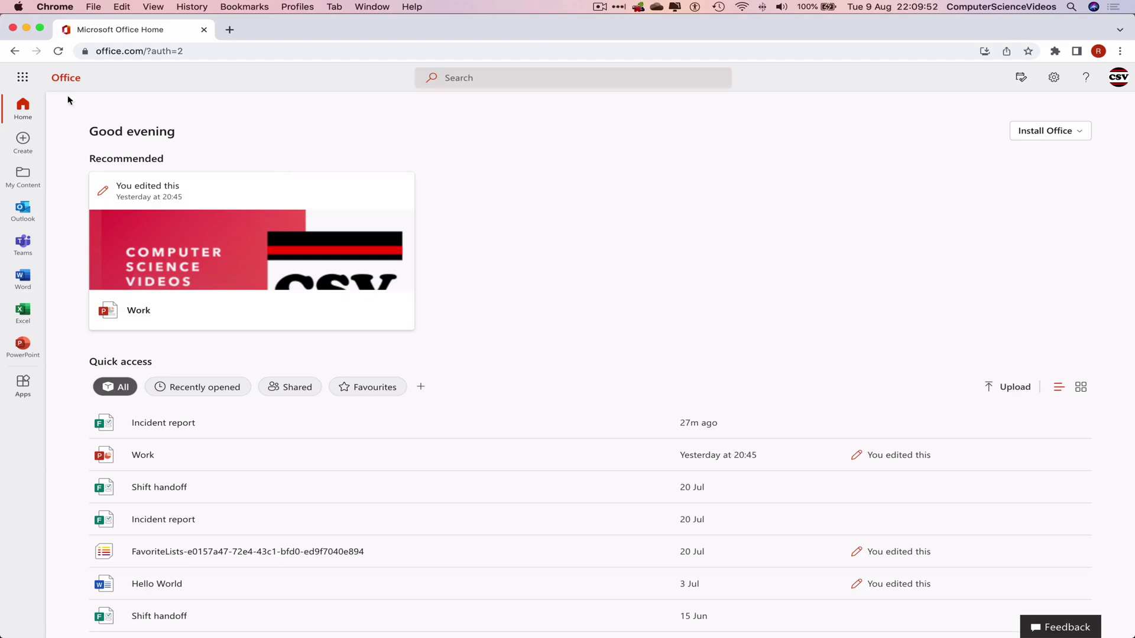
Open the Microsoft 365 All apps page, Bookings to Yammer, from office.com's app launcher
{"action": "left_click", "coordinate": [22, 79]}
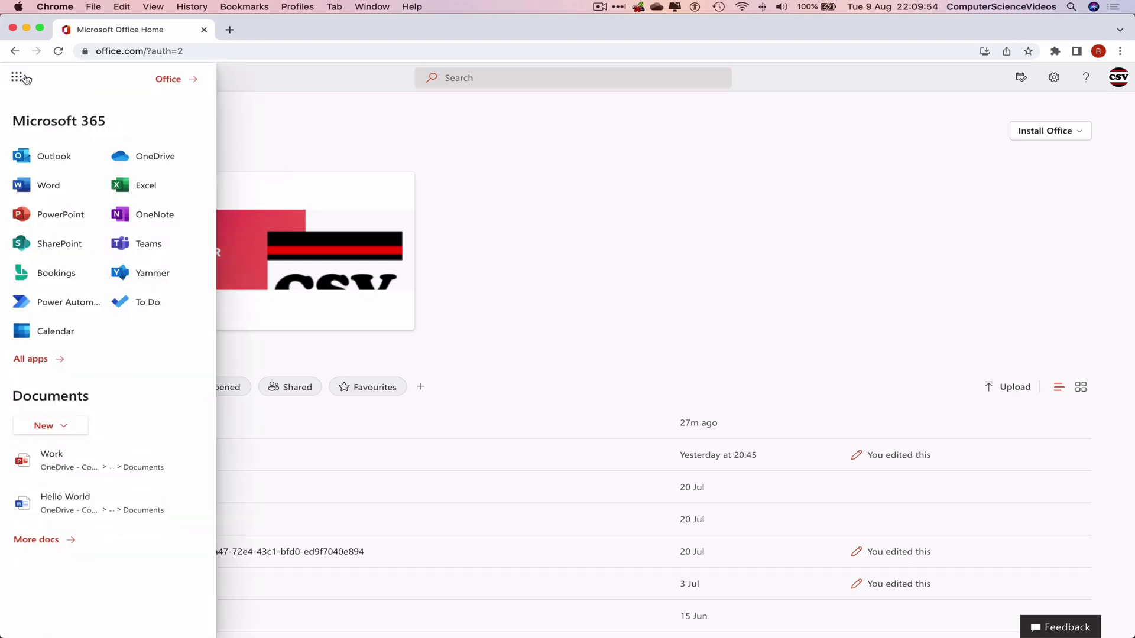
{"action": "left_click", "coordinate": [31, 359]}
{"action": "scroll", "coordinate": [111, 289], "scroll_direction": "down", "scroll_amount": 10}
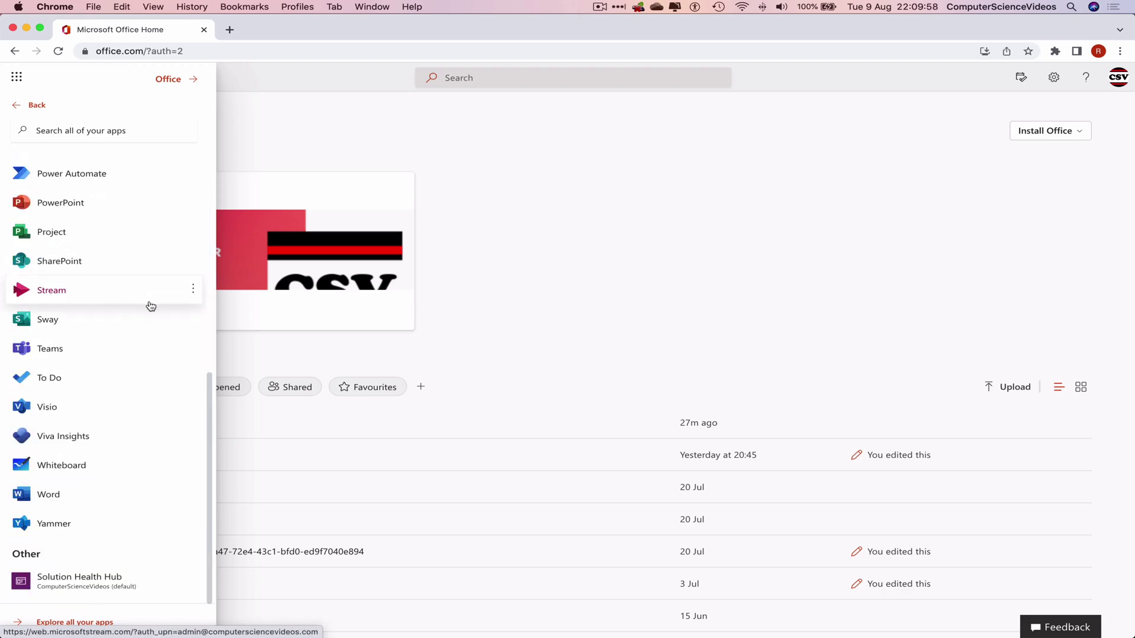
{"action": "left_click", "coordinate": [88, 622]}
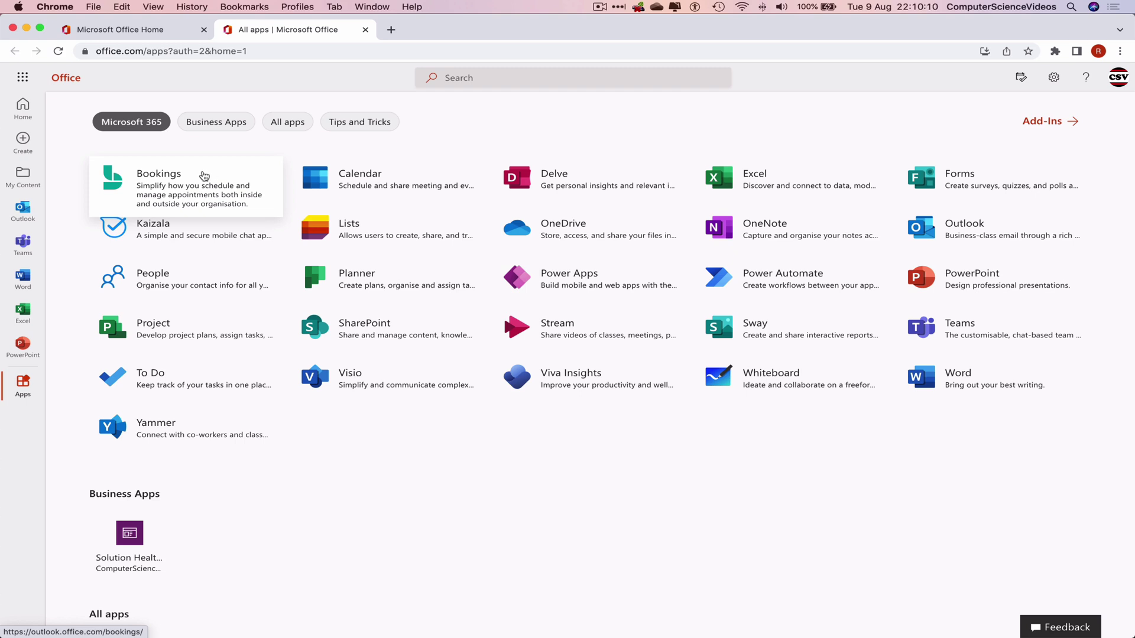
Launch Bookings and finish its three-page welcome tour
{"action": "left_click", "coordinate": [203, 175]}
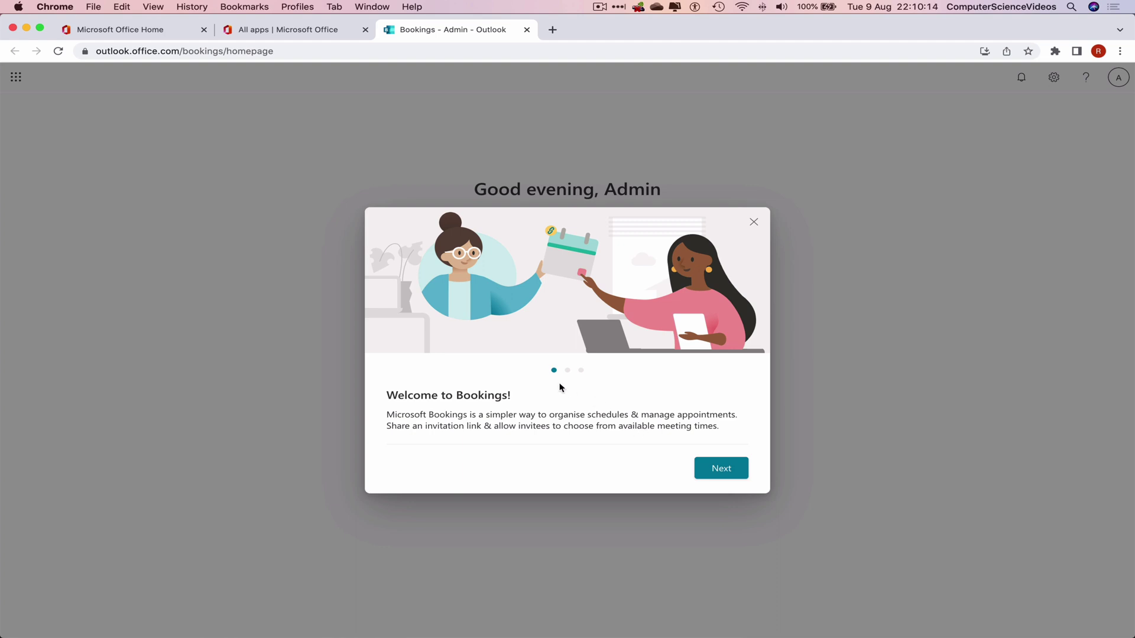
{"action": "left_click", "coordinate": [735, 476]}
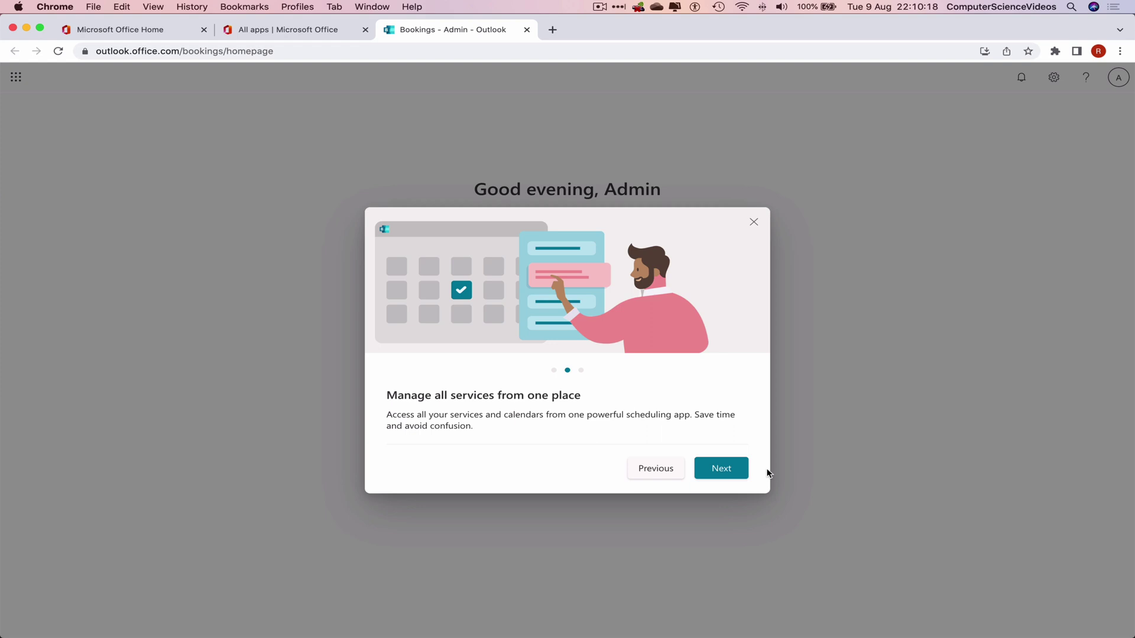
{"action": "left_click", "coordinate": [729, 469]}
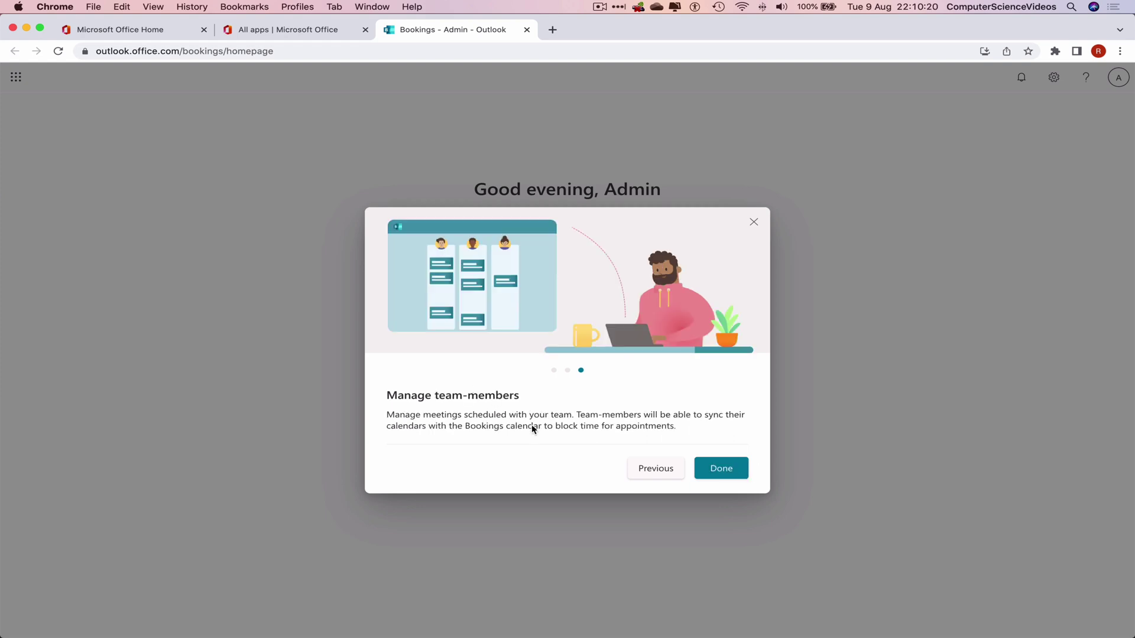
{"action": "left_click", "coordinate": [728, 472]}
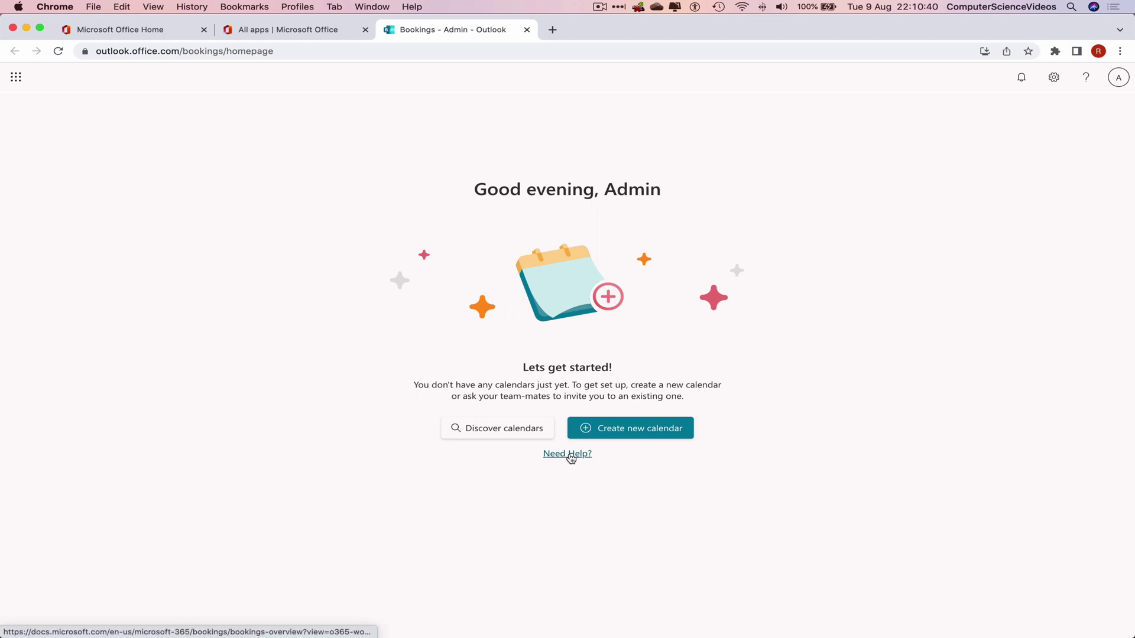
Create a calendar named 'Computer Science Videos' with the CSV logo from the My YouTube Channel folder
{"action": "left_click", "coordinate": [667, 433]}
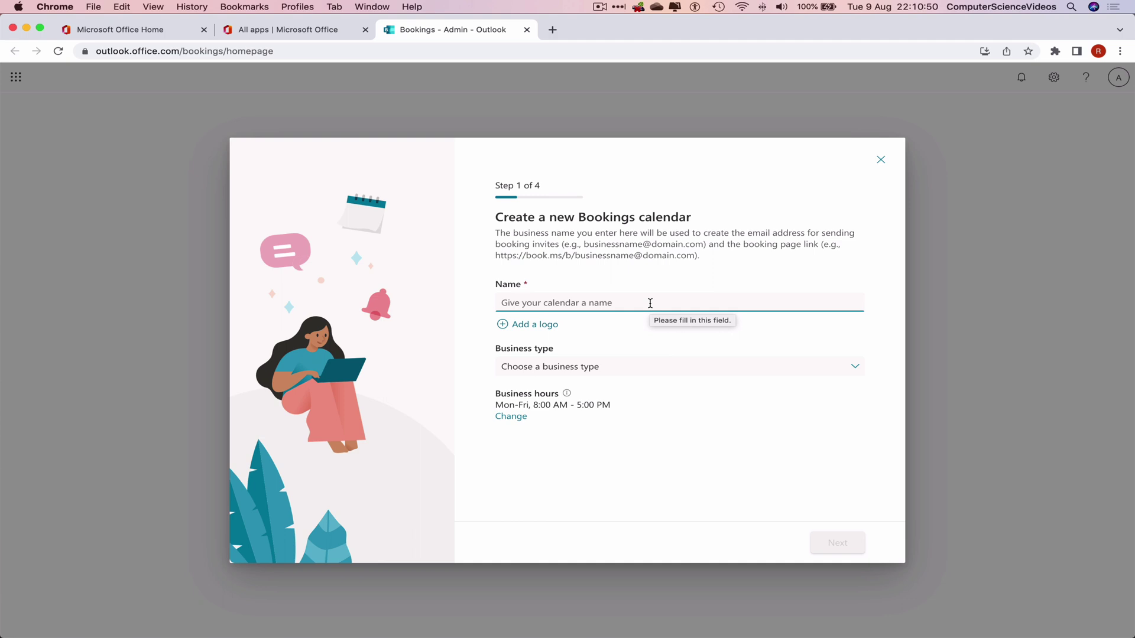
{"action": "type", "text": "Computer Science Videos"}
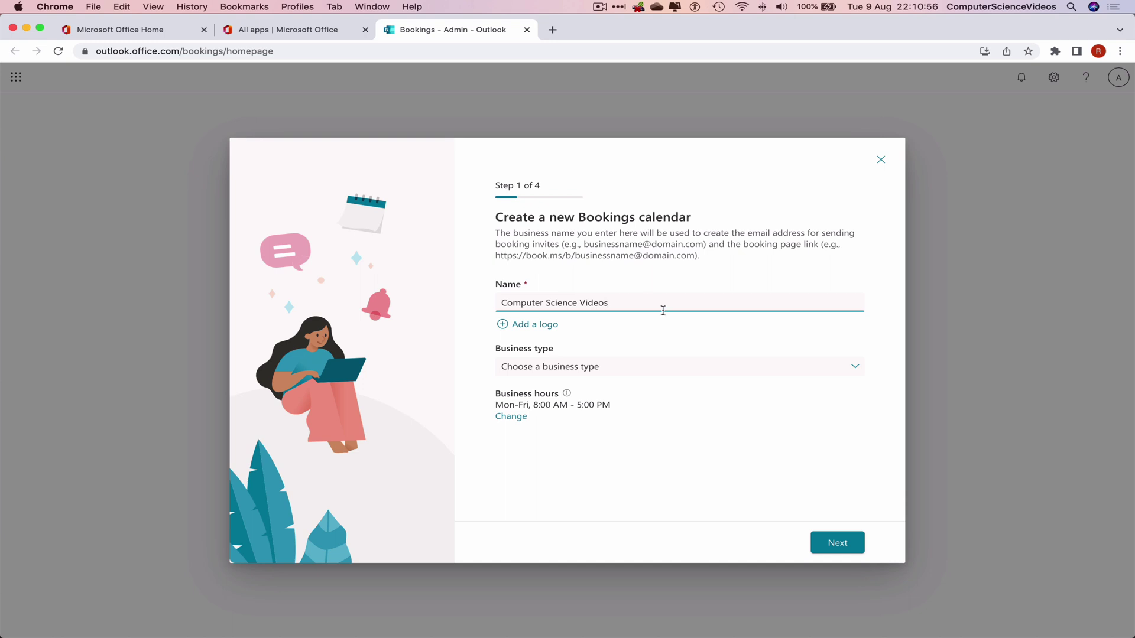
{"action": "left_click", "coordinate": [524, 333]}
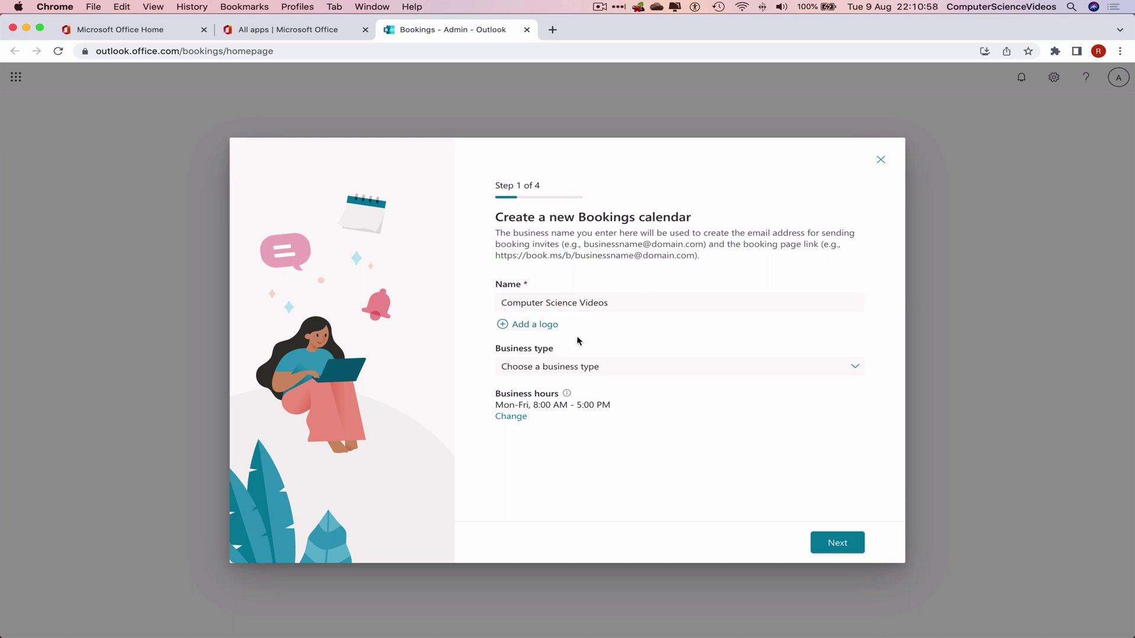
{"action": "scroll", "coordinate": [482, 271], "scroll_direction": "down", "scroll_amount": 10}
{"action": "scroll", "coordinate": [481, 272], "scroll_direction": "up", "scroll_amount": 10}
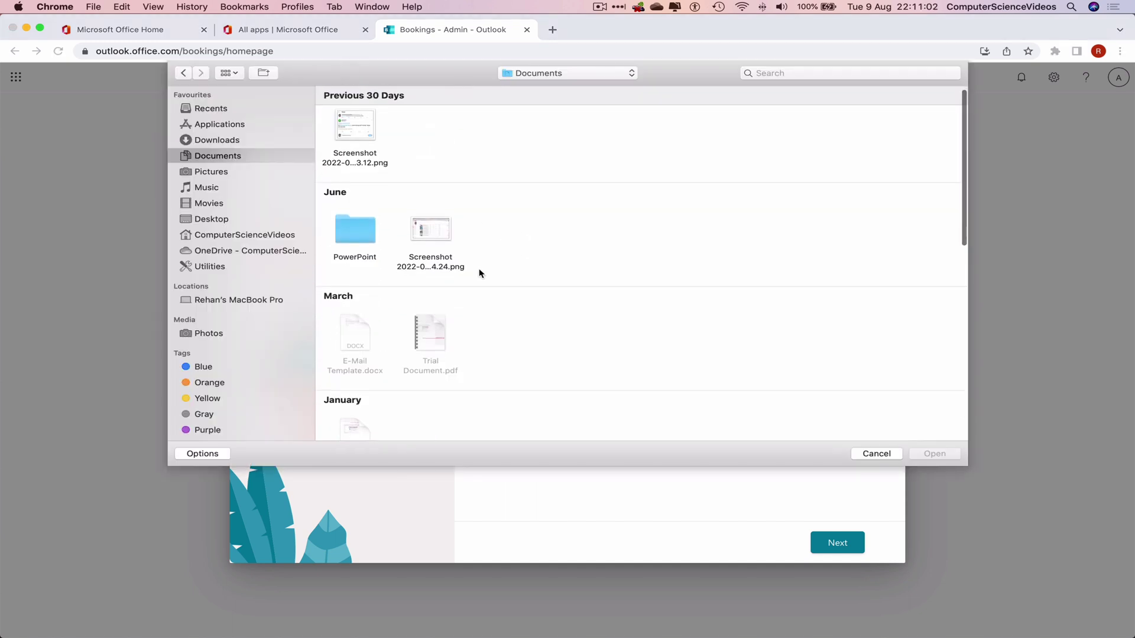
{"action": "scroll", "coordinate": [481, 271], "scroll_direction": "down", "scroll_amount": 10}
{"action": "double_click", "coordinate": [354, 380]}
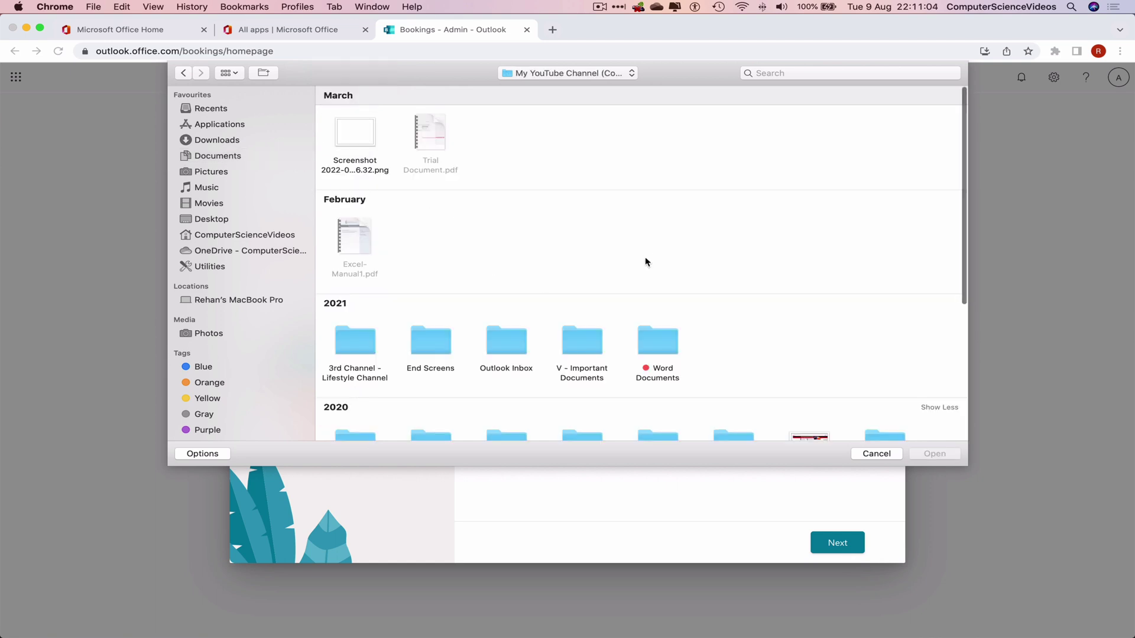
{"action": "scroll", "coordinate": [646, 262], "scroll_direction": "down", "scroll_amount": 5}
{"action": "double_click", "coordinate": [586, 279]}
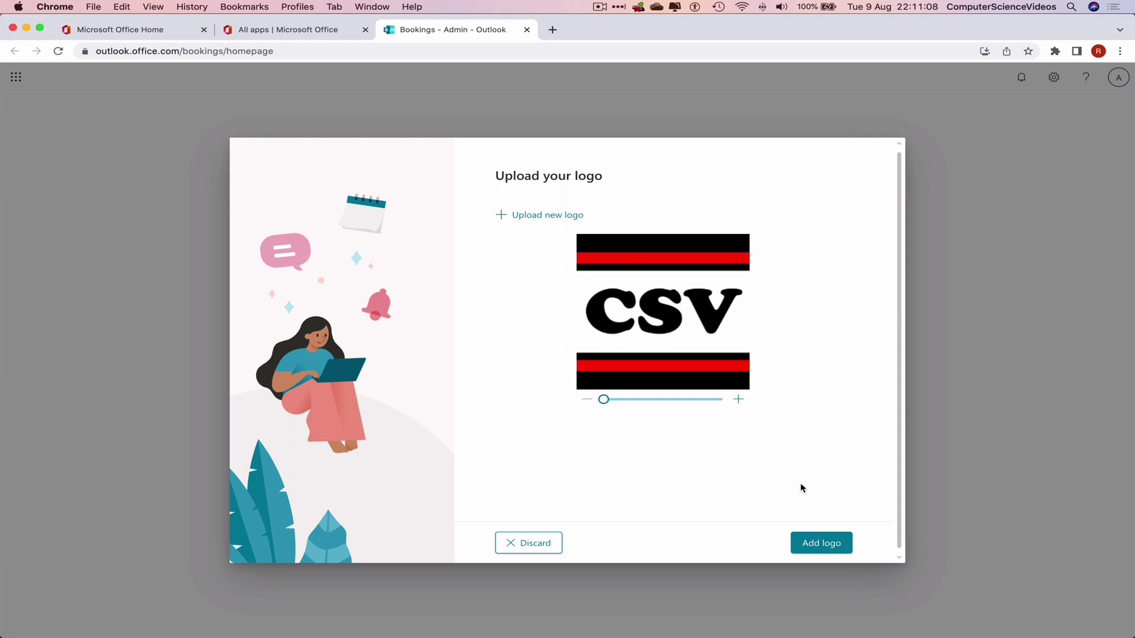
{"action": "left_click", "coordinate": [838, 547]}
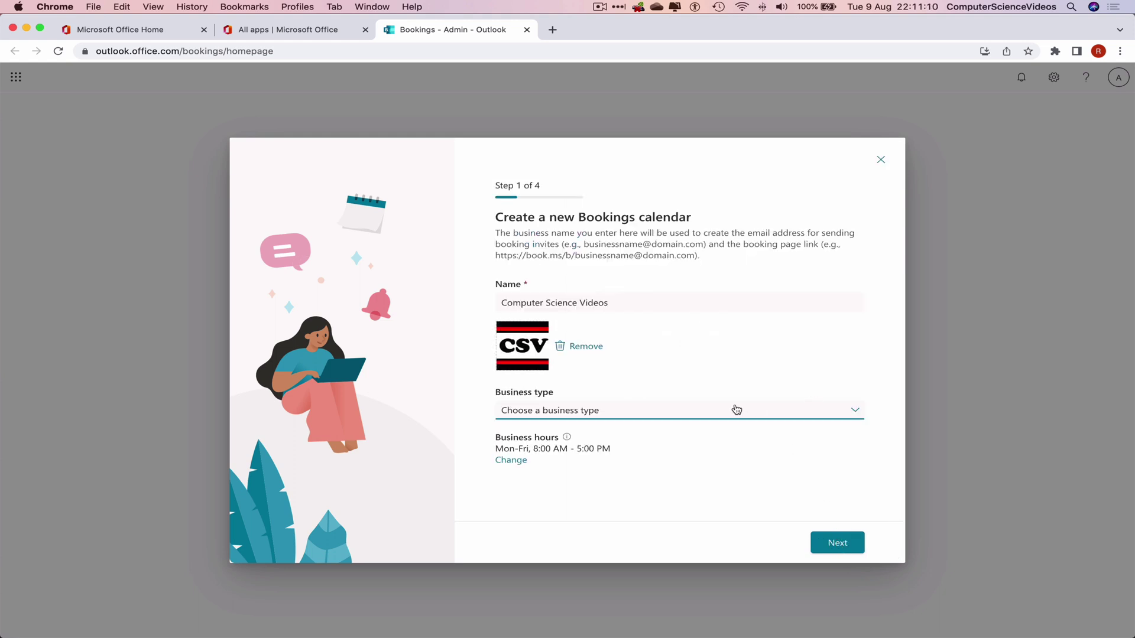
Choose IT support as business type and set Mon–Fri business hours to 09:00–17:00
{"action": "left_click", "coordinate": [644, 415]}
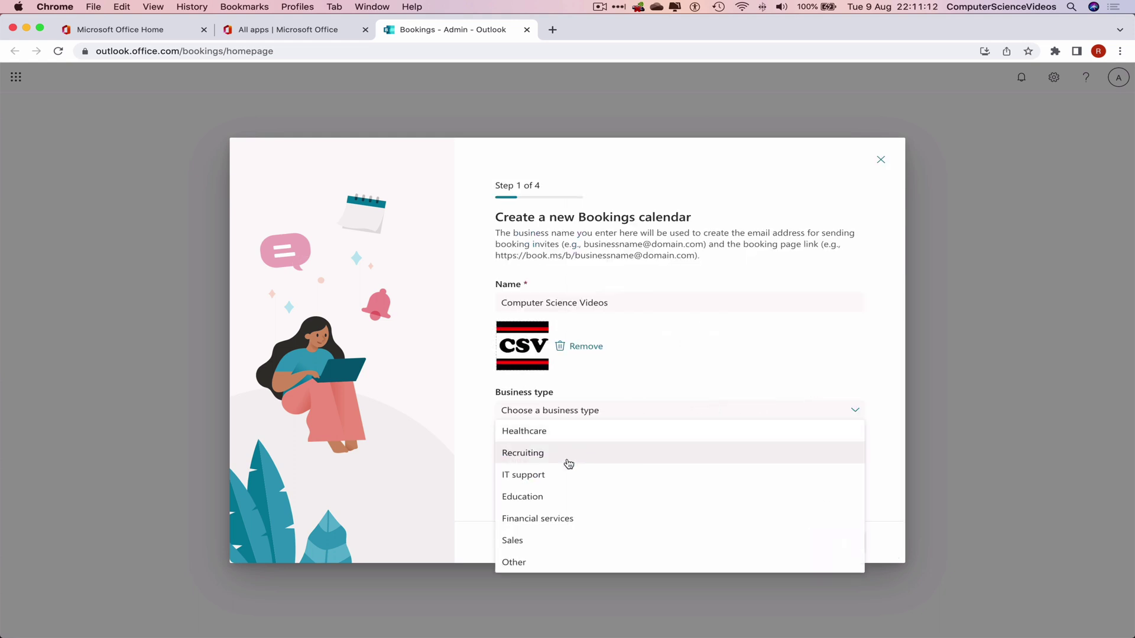
{"action": "left_click", "coordinate": [546, 475]}
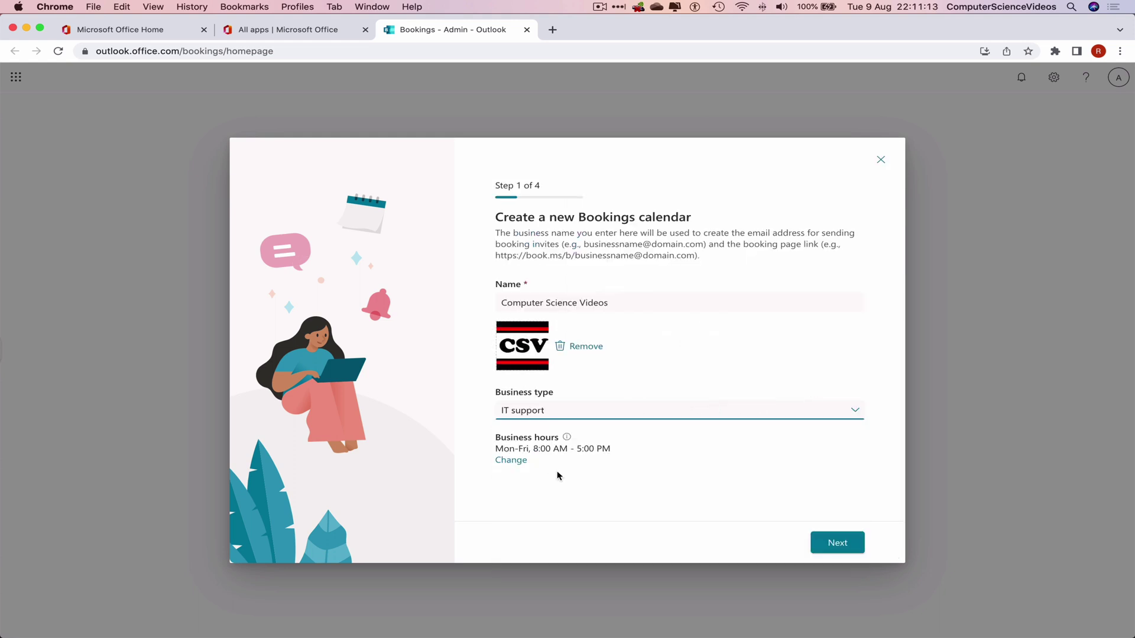
{"action": "left_click", "coordinate": [513, 462]}
{"action": "scroll", "coordinate": [595, 439], "scroll_direction": "down", "scroll_amount": 1}
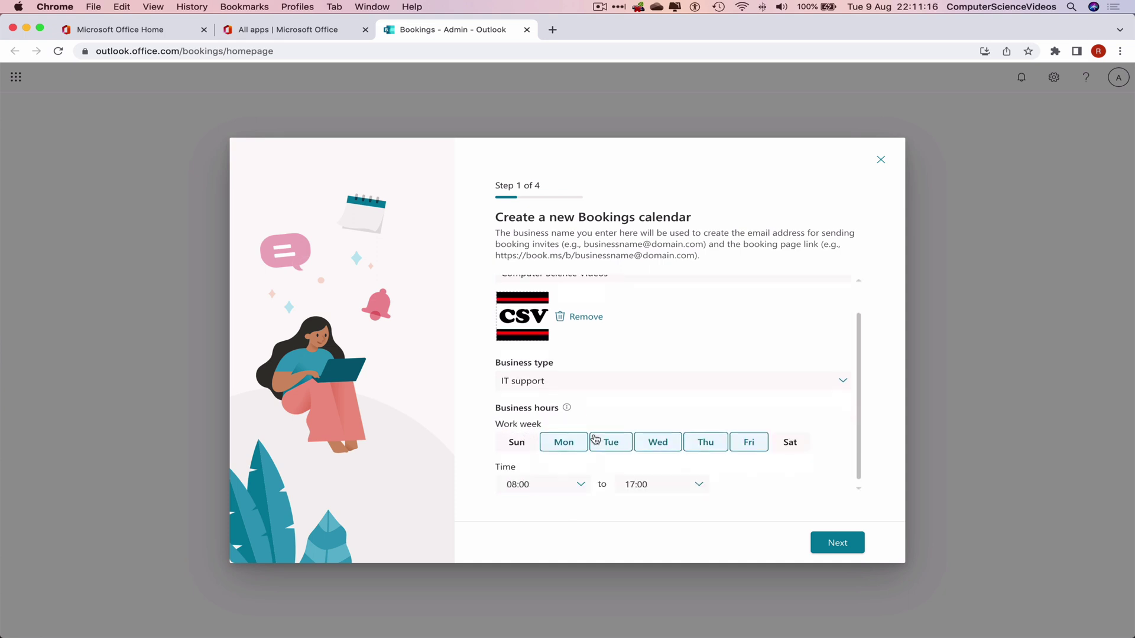
{"action": "left_click", "coordinate": [581, 484]}
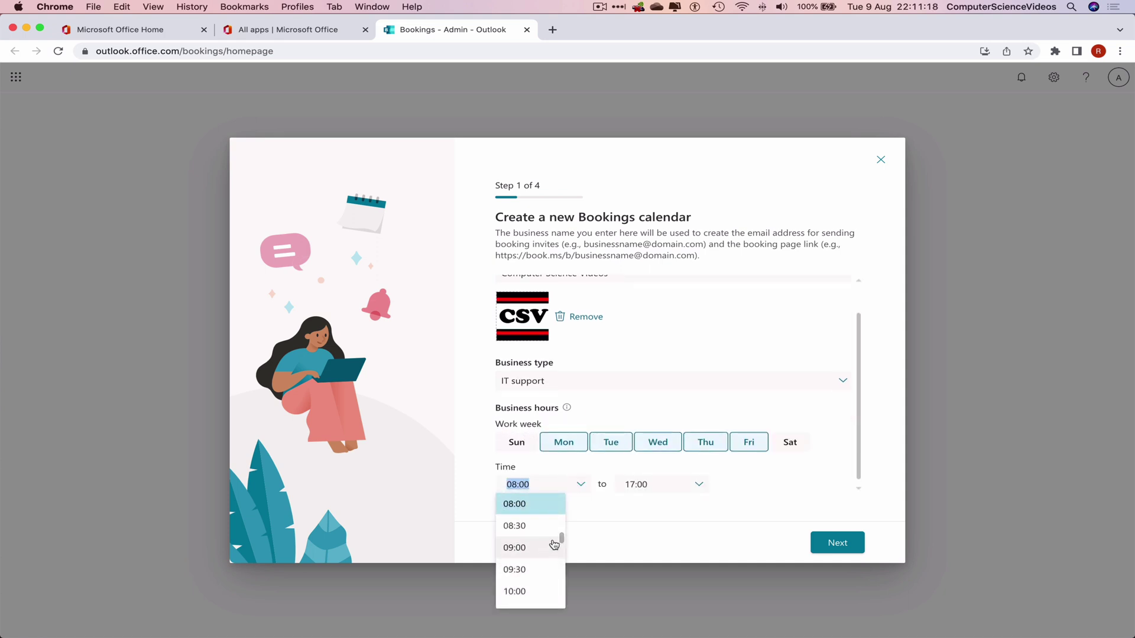
{"action": "left_click", "coordinate": [530, 548]}
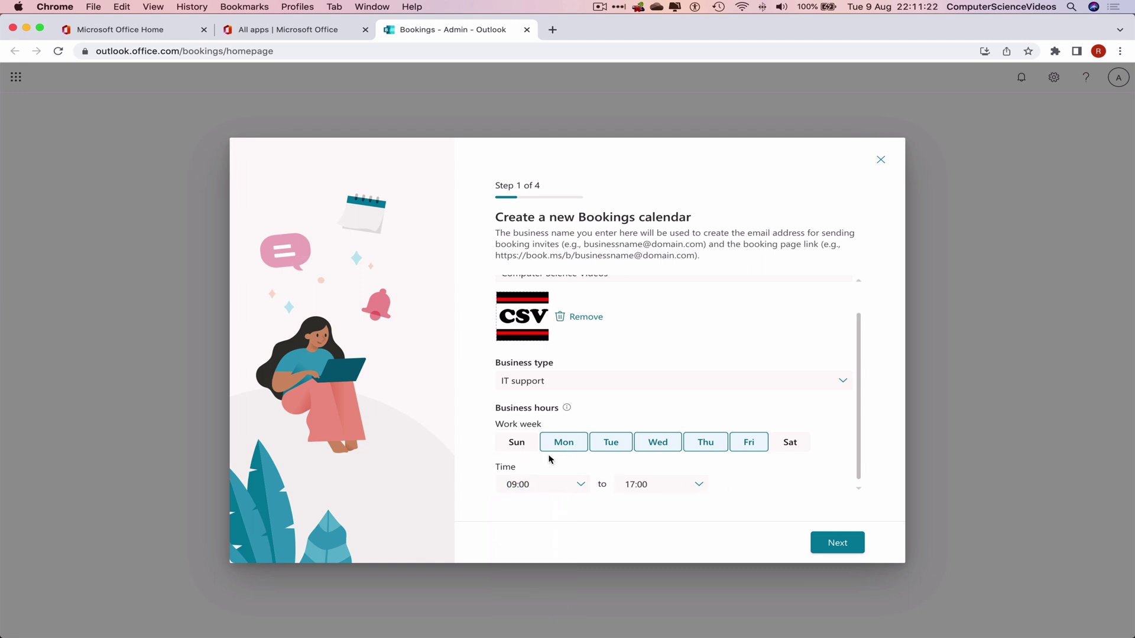
Confirm business details, invite a colleague as a second Team member, and continue to services
{"action": "left_click", "coordinate": [837, 543]}
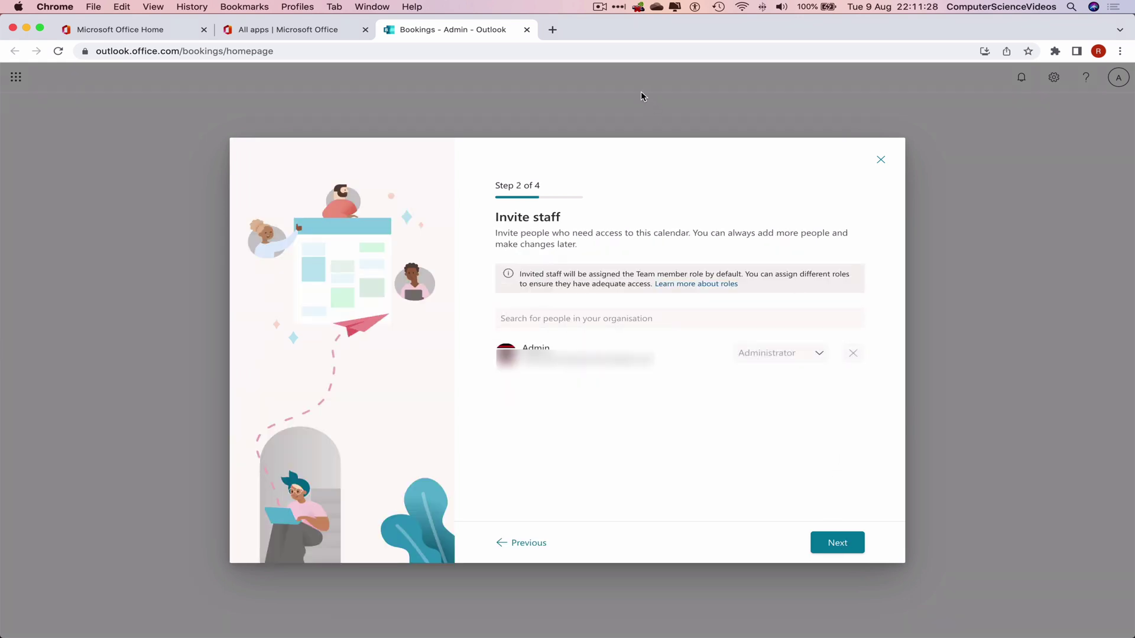
{"action": "left_click", "coordinate": [684, 318]}
{"action": "type", "text": "Rehan Abdullah"}
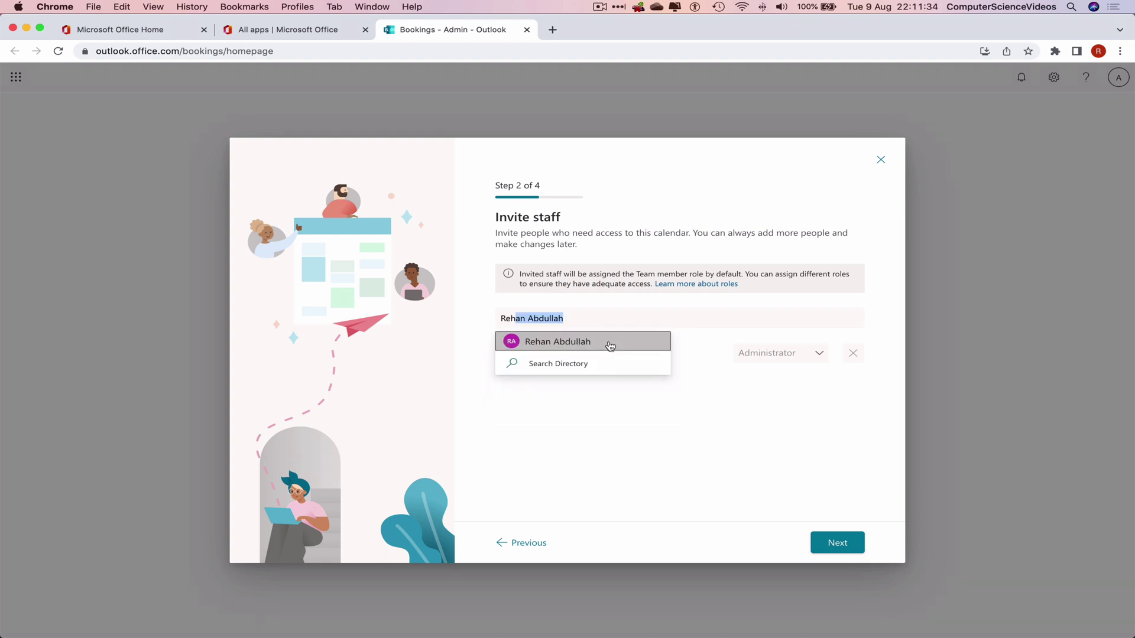
{"action": "left_click", "coordinate": [610, 347]}
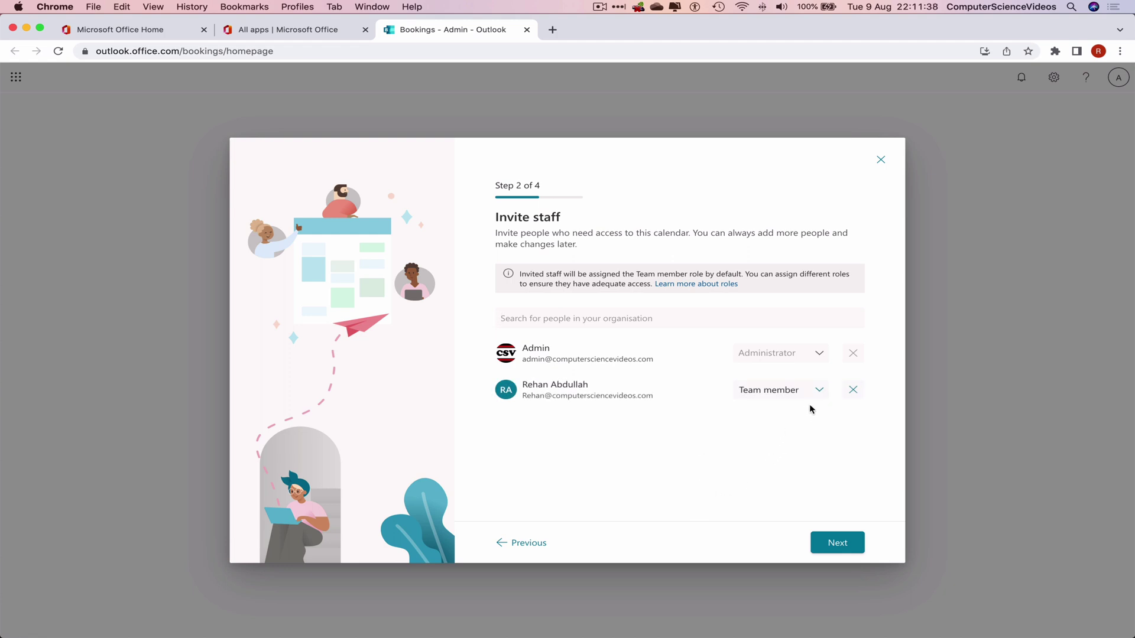
{"action": "left_click", "coordinate": [854, 554]}
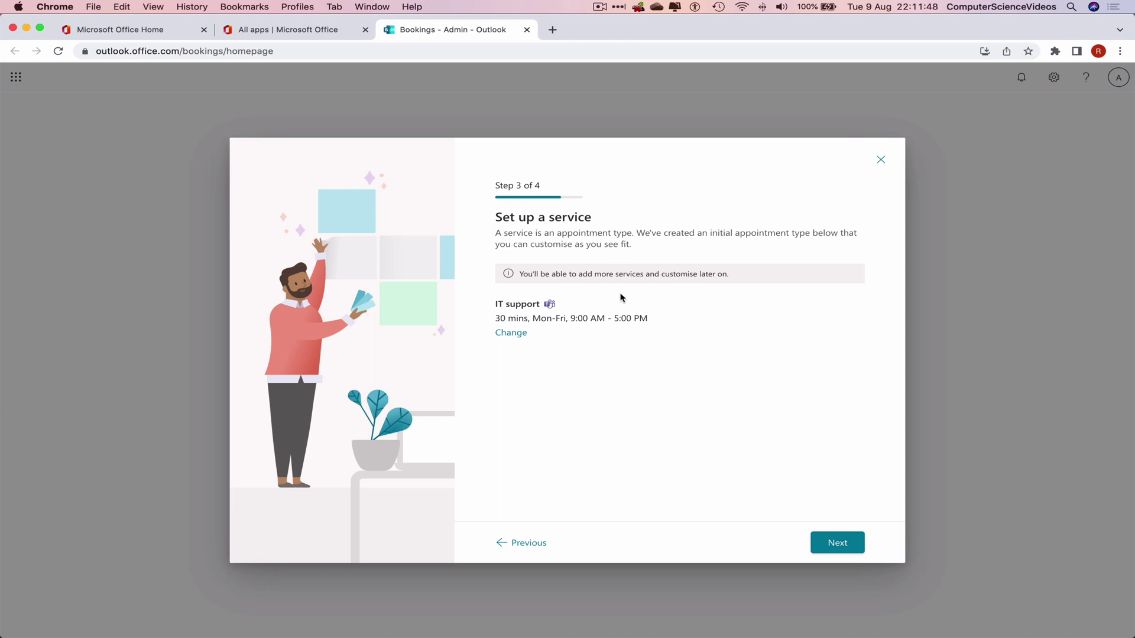
Discard edits to the 30-minute IT support service and continue to step 4 of 4
{"action": "left_click", "coordinate": [519, 334]}
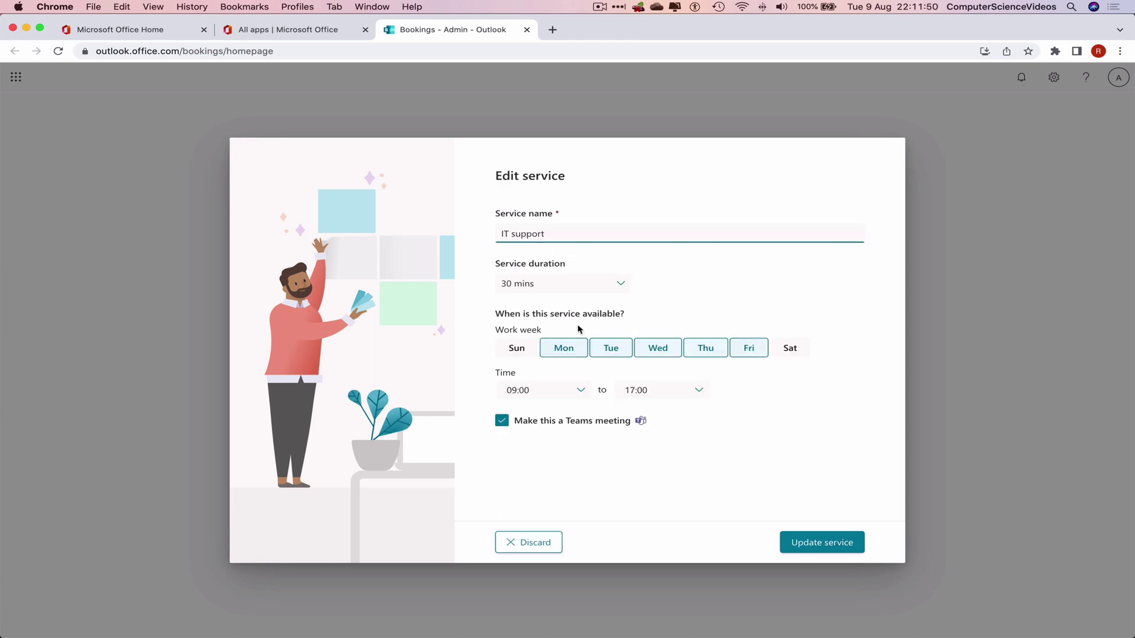
{"action": "left_click", "coordinate": [559, 542]}
{"action": "left_click", "coordinate": [843, 543]}
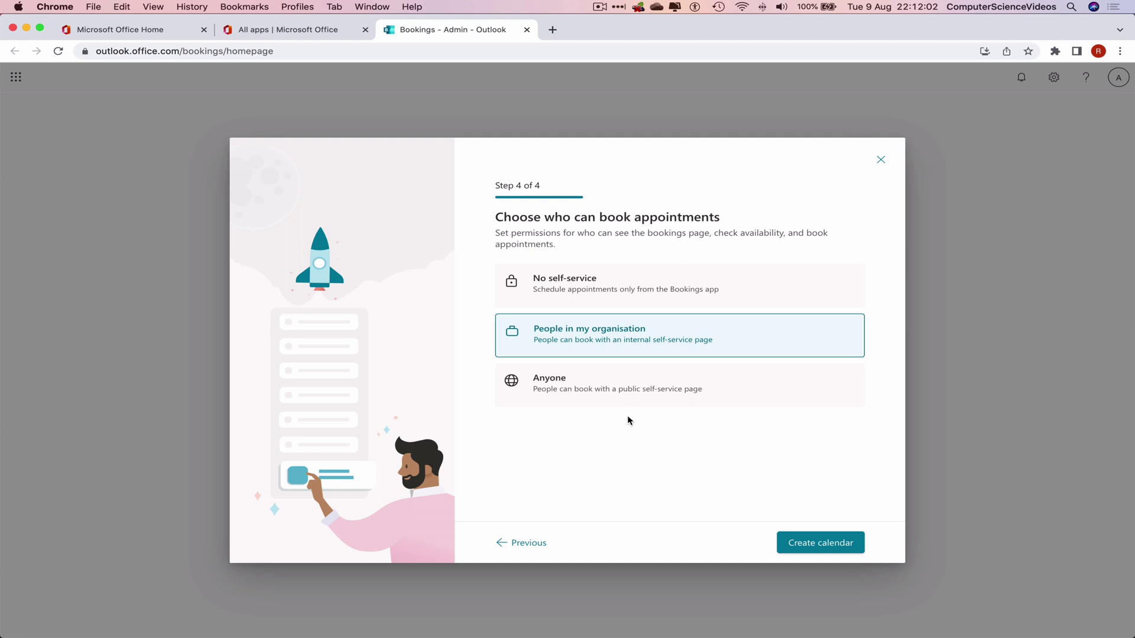
Create the Computer Science Videos calendar and go to its Calendar page
{"action": "left_click", "coordinate": [851, 543]}
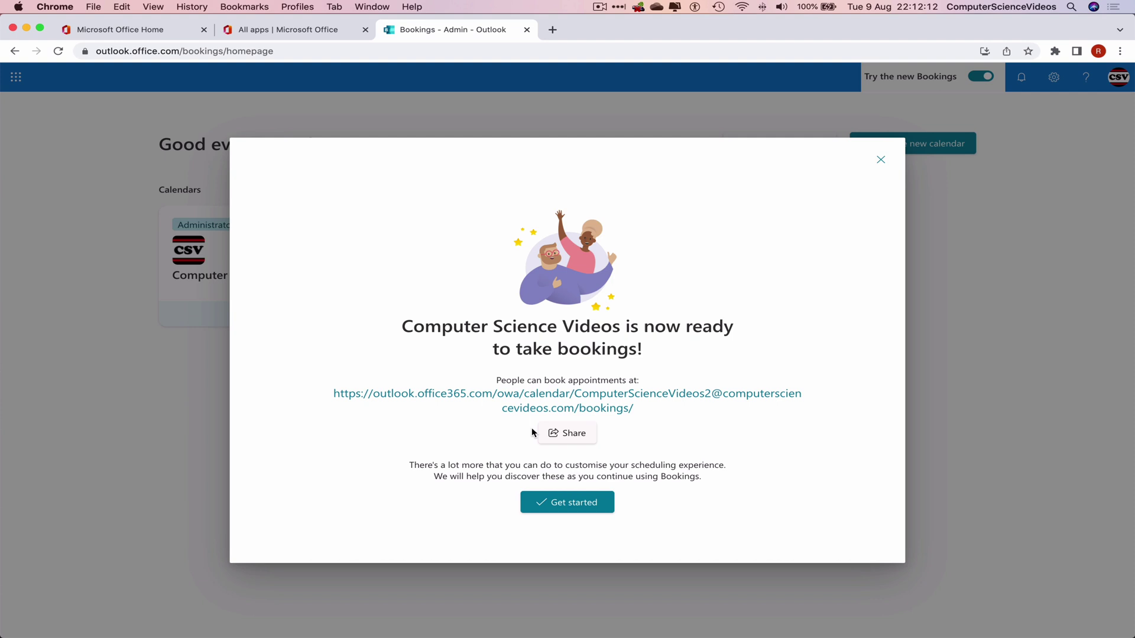
{"action": "left_click", "coordinate": [596, 502]}
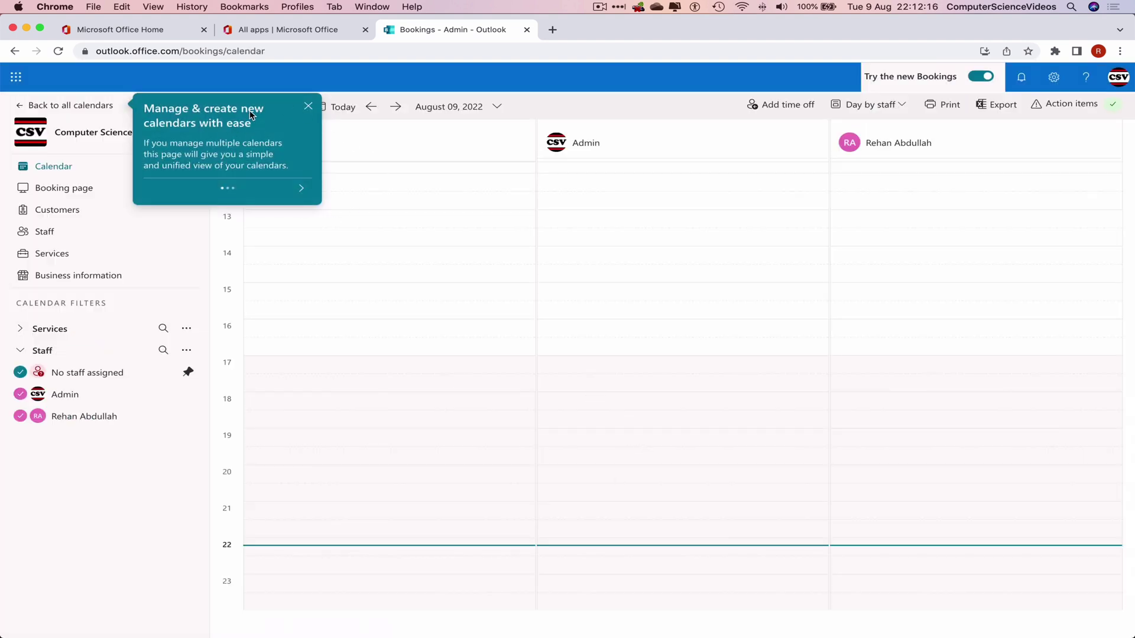
Dismiss the three introductory tips, ending with Got it on Configure your view
{"action": "left_click", "coordinate": [302, 190]}
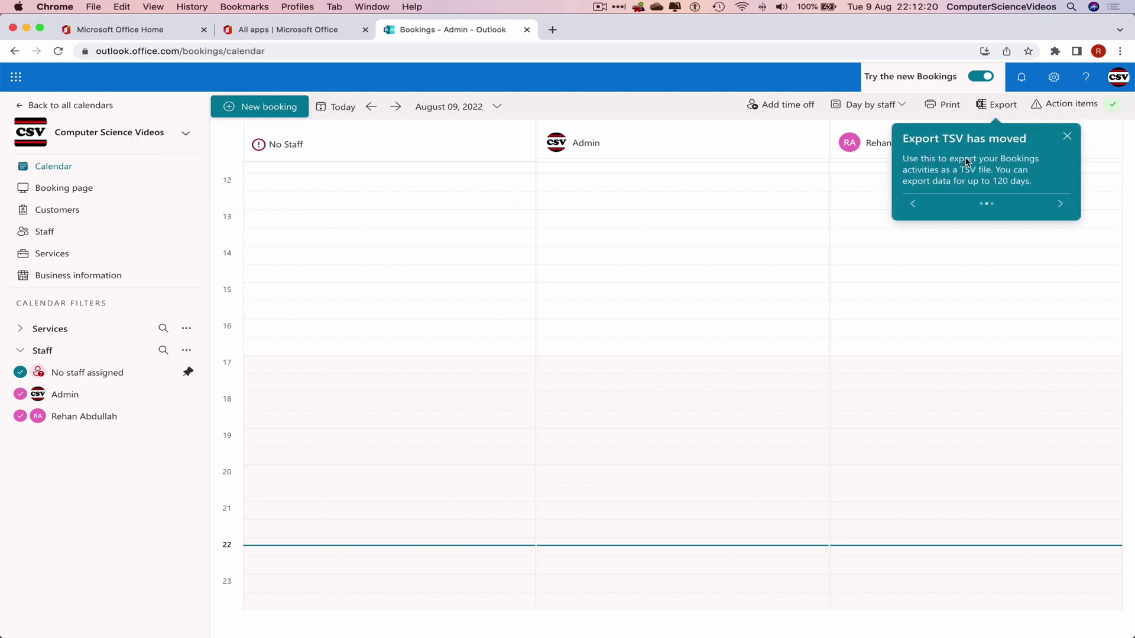
{"action": "left_click", "coordinate": [1057, 204]}
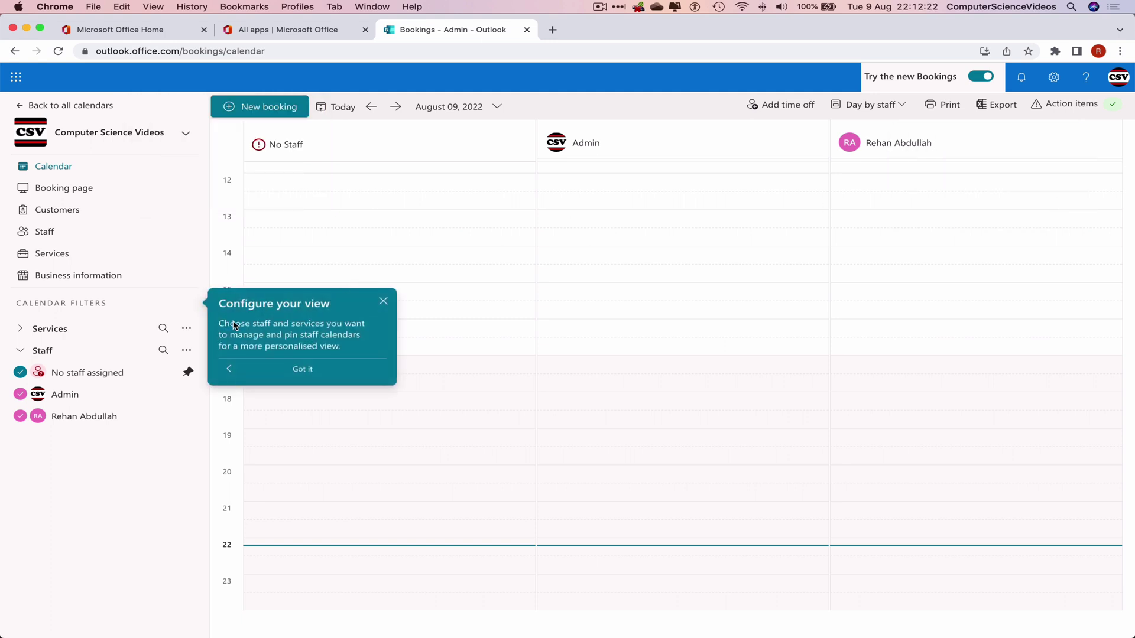
{"action": "left_click", "coordinate": [313, 370]}
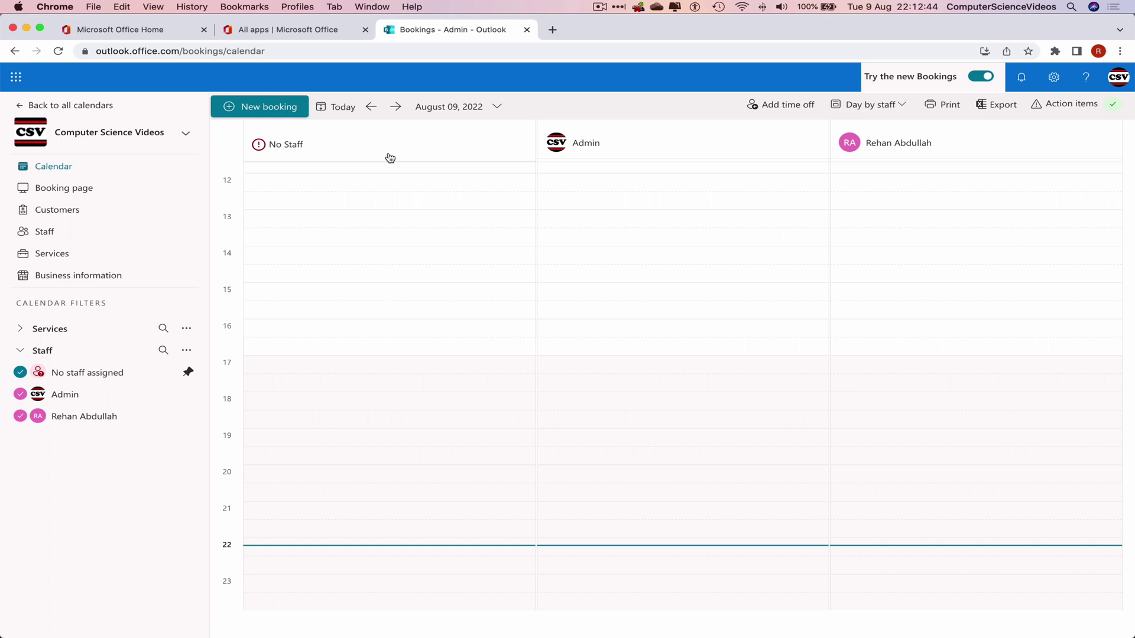
Quit Google Chrome from the Chrome menu in the menu bar
{"action": "left_click", "coordinate": [55, 6]}
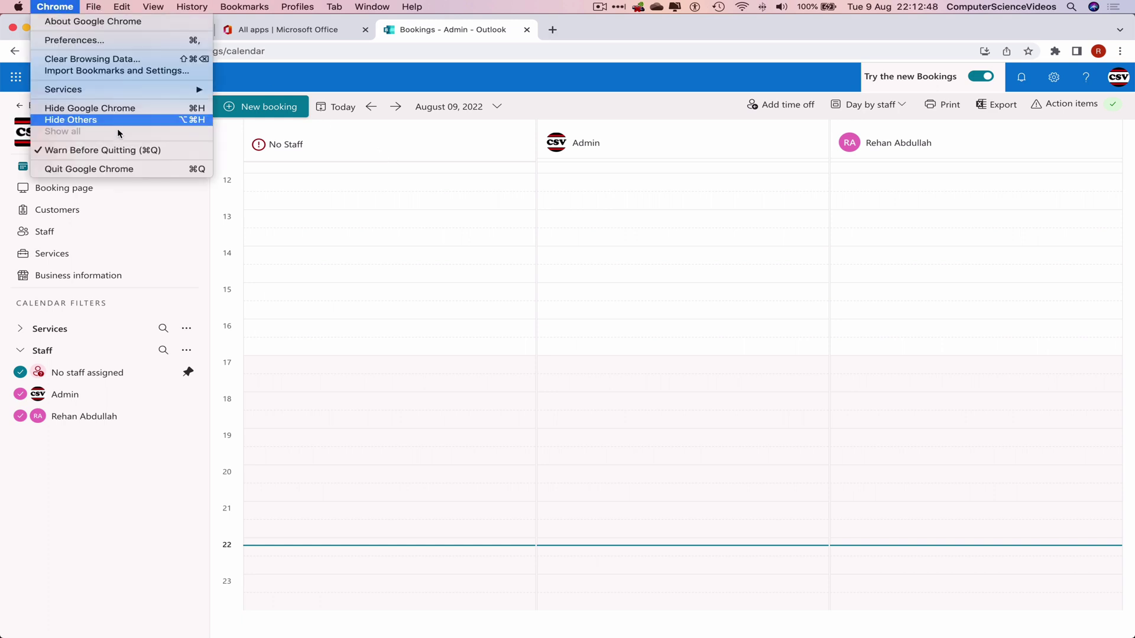
{"action": "left_click", "coordinate": [121, 170]}
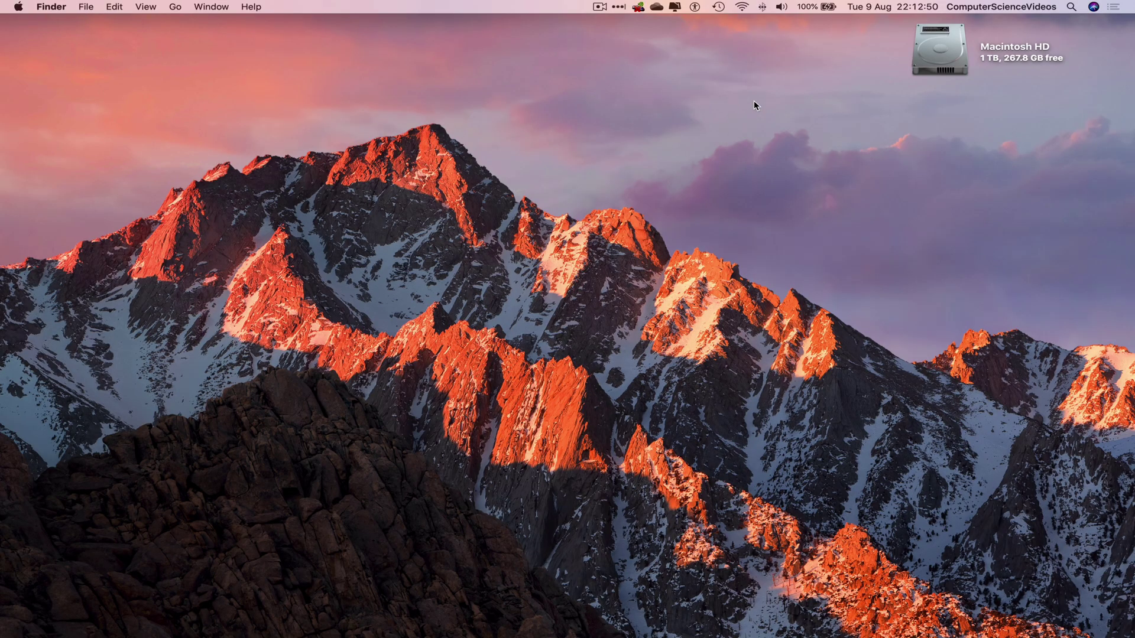